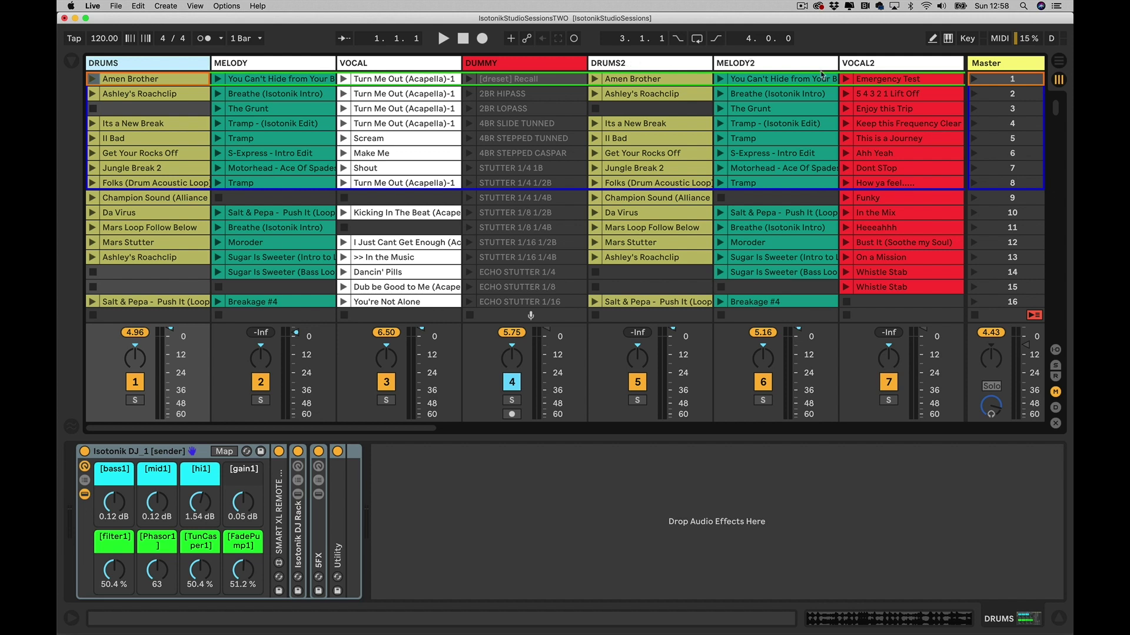
- Look across the session's tracks from the DRUMS group through DUMMY2, DUMMY3 and the DJ tracks
scroll(852, 75, "right", 5)
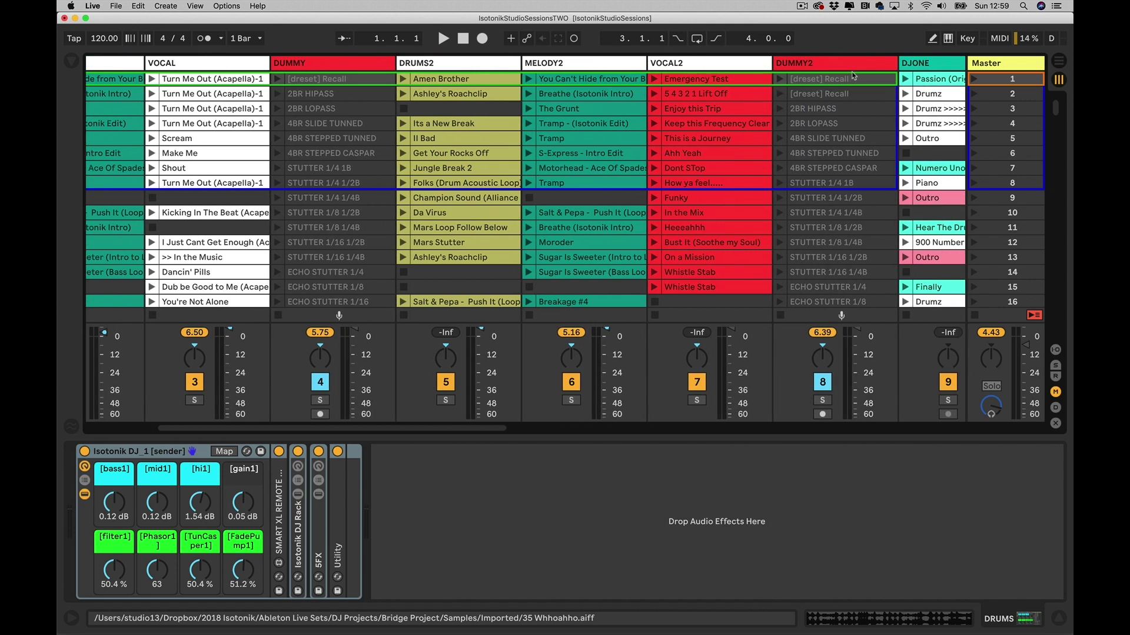
scroll(852, 76, "right", 9)
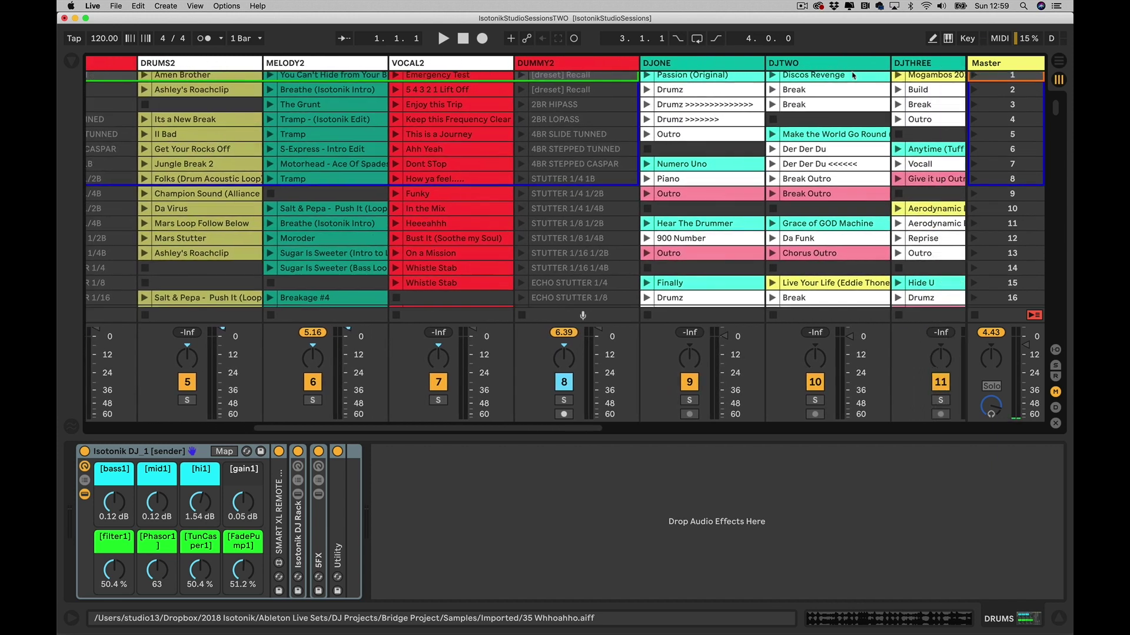
scroll(852, 76, "right", 1)
scroll(853, 76, "right", 3)
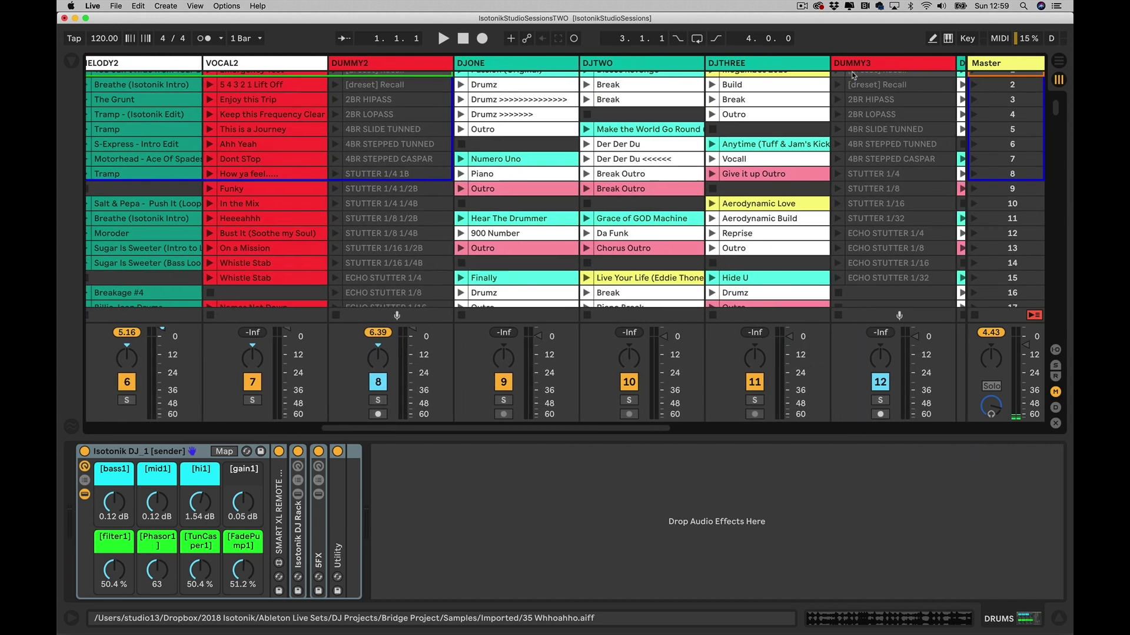
scroll(853, 76, "right", 12)
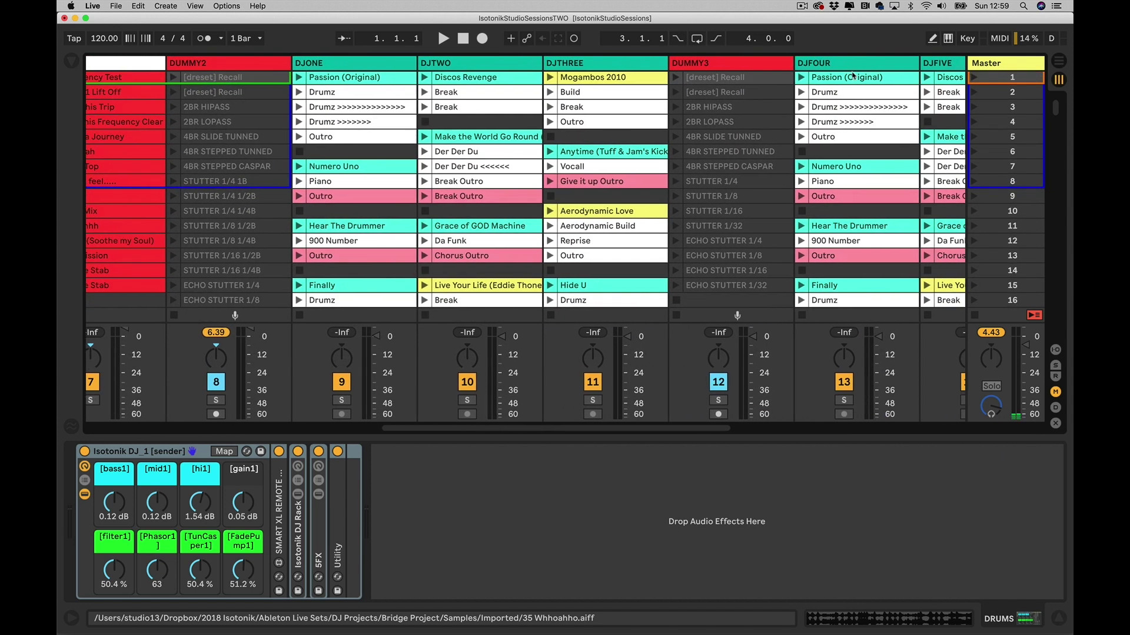
scroll(852, 75, "right", 3)
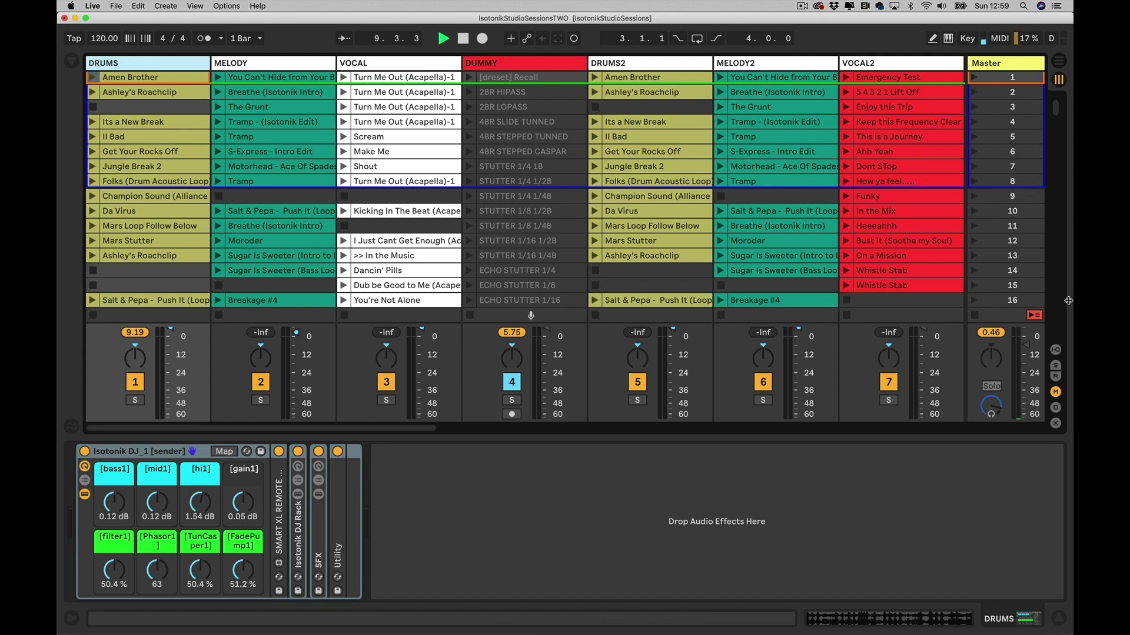
- Show the tracks' audio input and output section to check the routing, and hide it again
left_click(1056, 351)
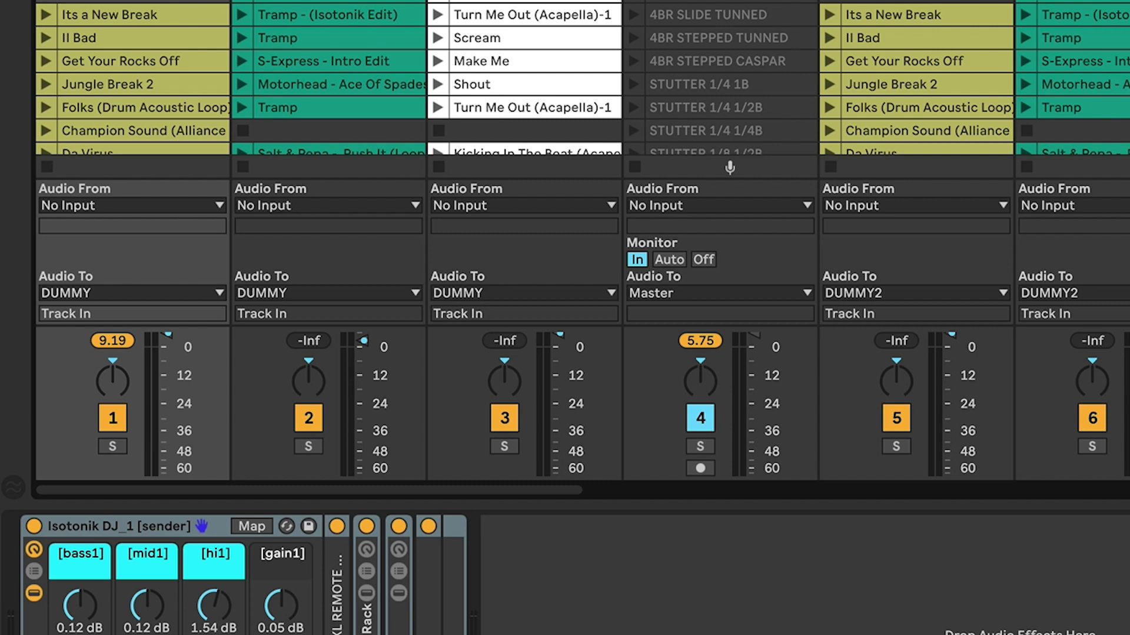
left_click(1059, 349)
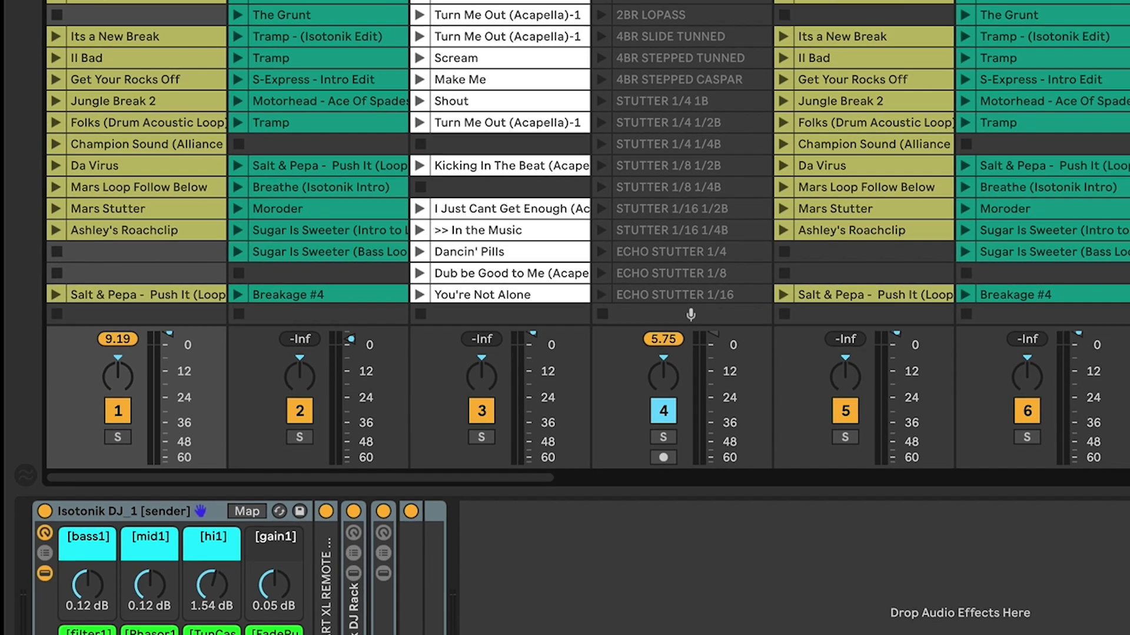
- Open the STUTTER 1/4 1/4B clip on the DUMMY track and display its BEAT envelope for Isotonik STUTTERFX 1
left_click(527, 65)
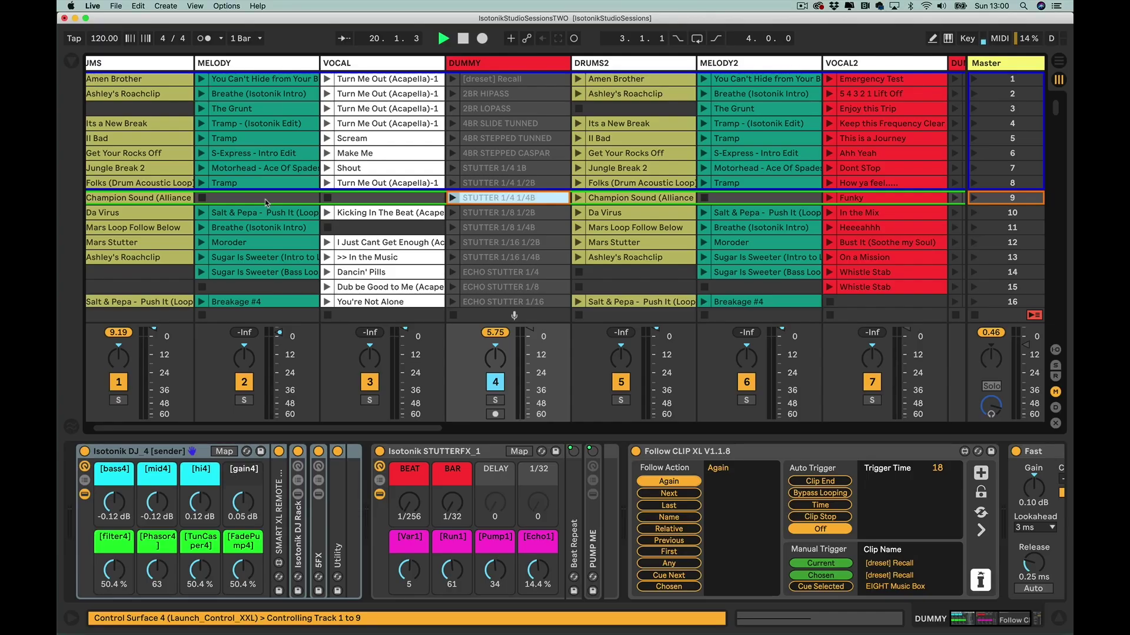
left_click(265, 200)
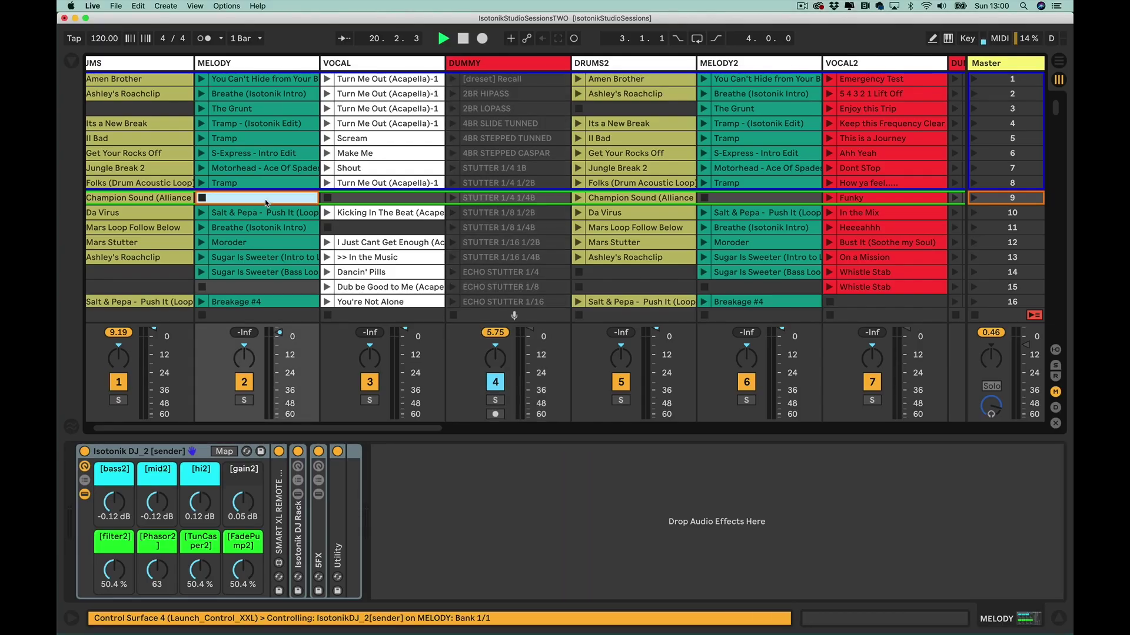
left_click(486, 199)
left_click(440, 467)
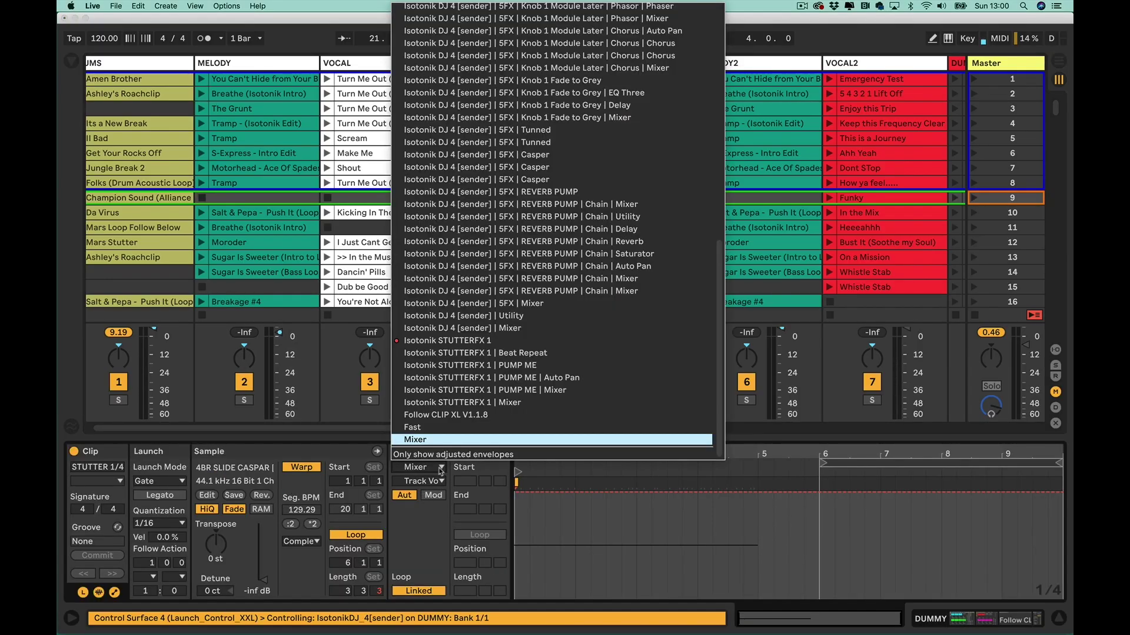
scroll(488, 208, "up", 10)
scroll(486, 297, "down", 3)
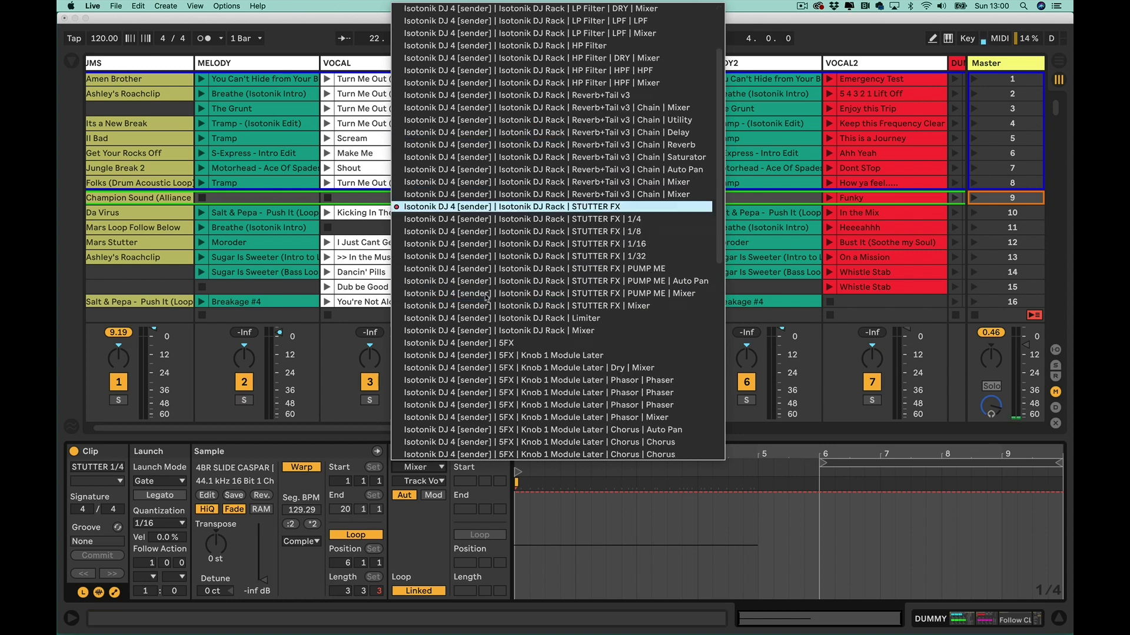
scroll(509, 272, "down", 10)
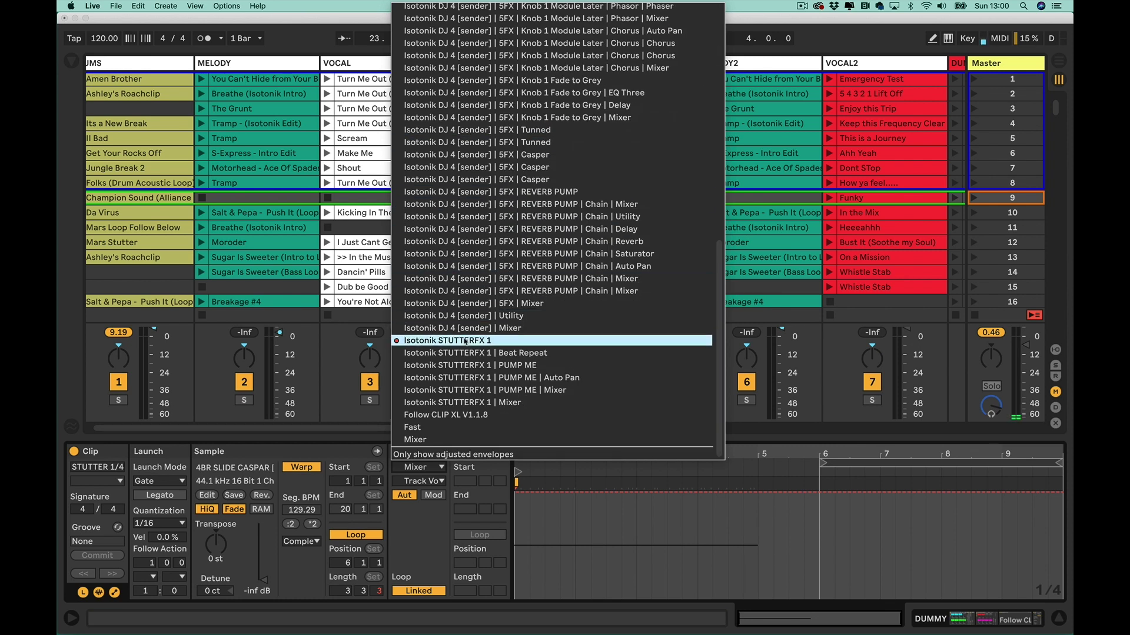
left_click(464, 341)
left_click(428, 483)
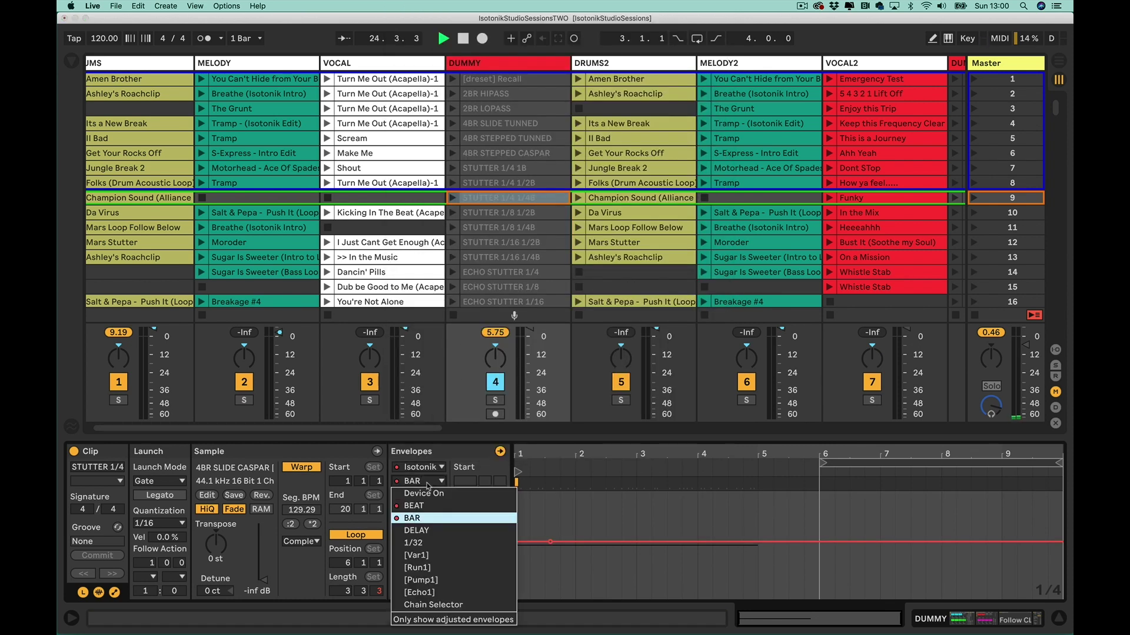
left_click(431, 508)
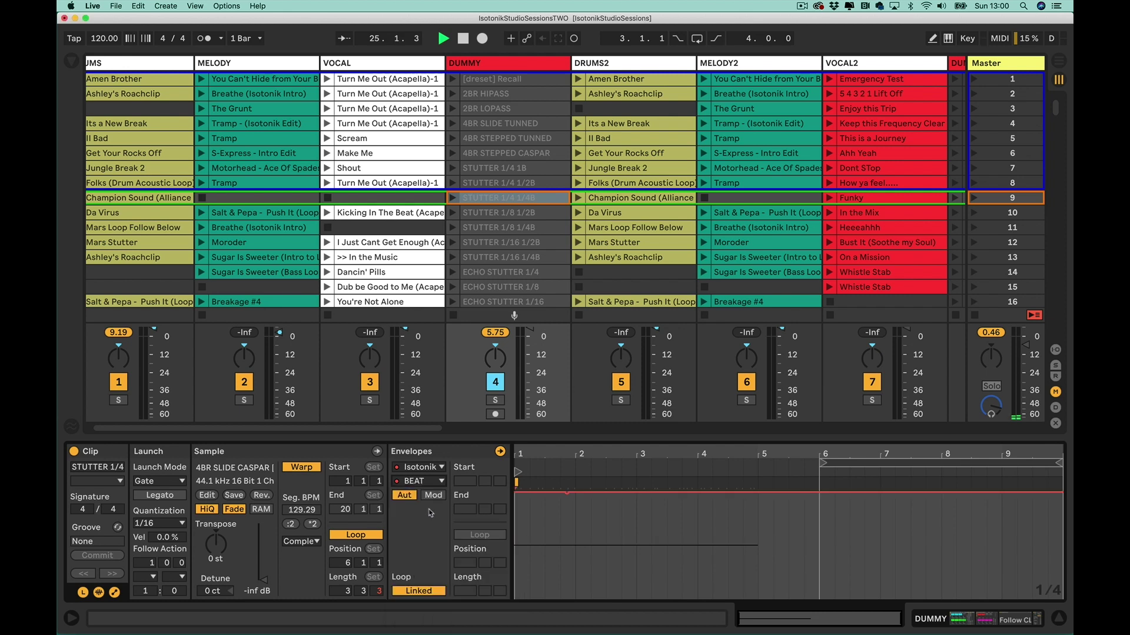
- Widen the DUMMY track and open the name of its [d1reset2] snap clip in scene 20 for editing
left_click(496, 65)
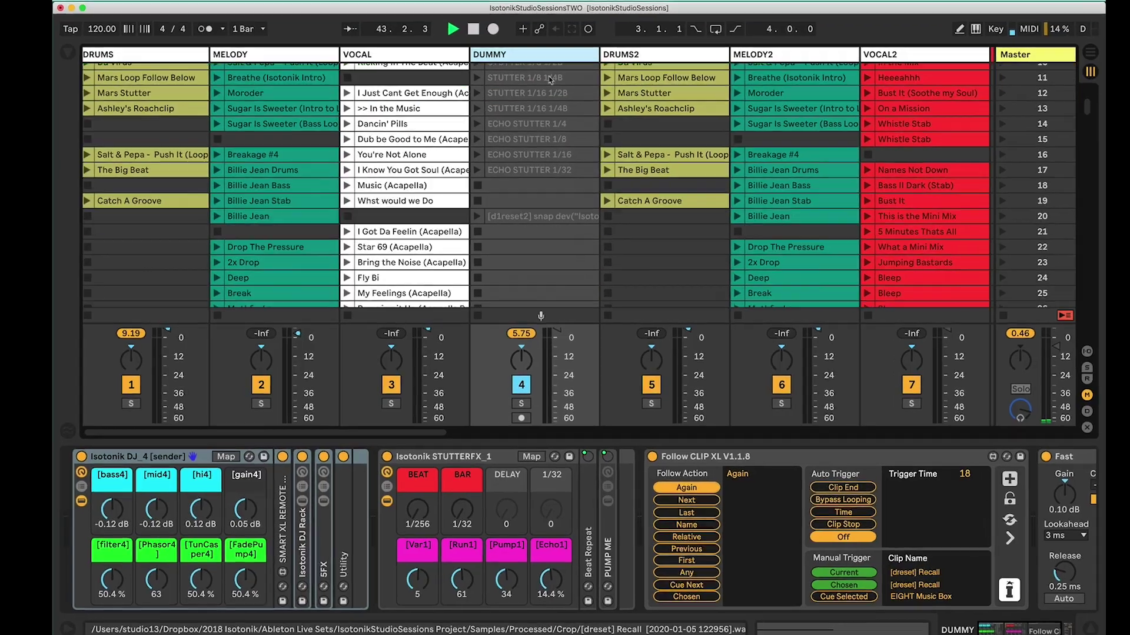
scroll(550, 79, "down", 3)
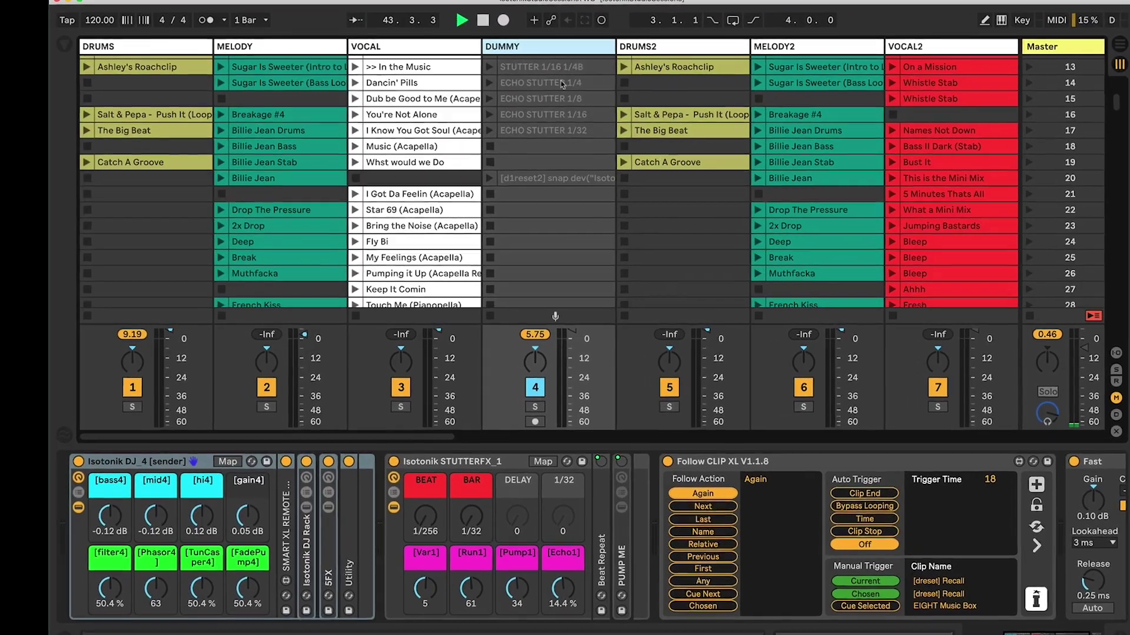
scroll(540, 187, "right", 4)
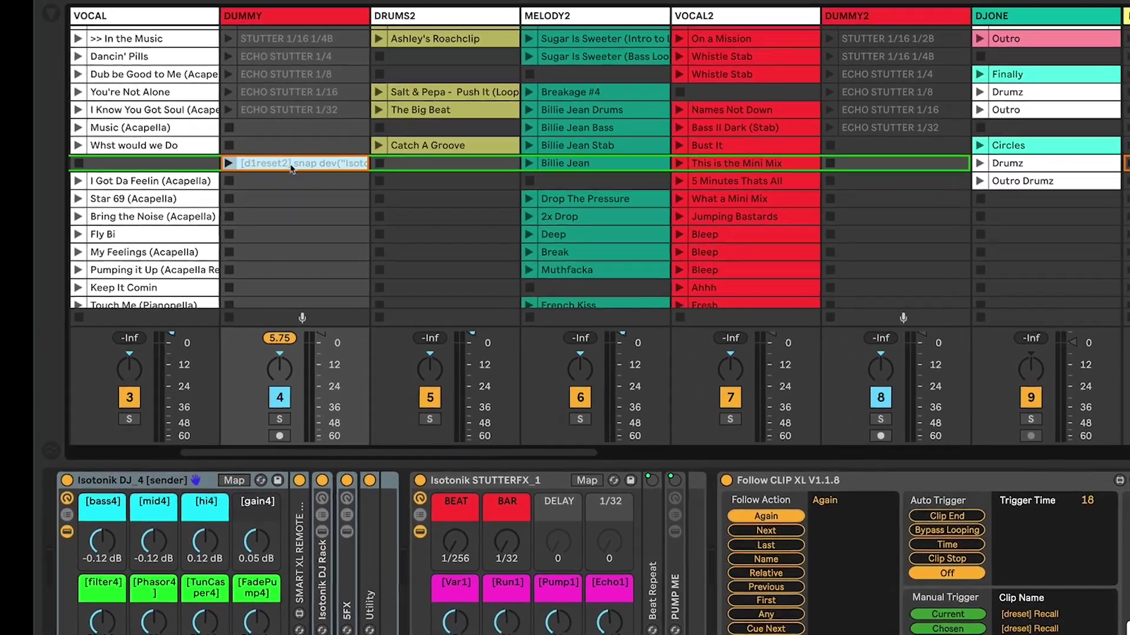
left_click(291, 167)
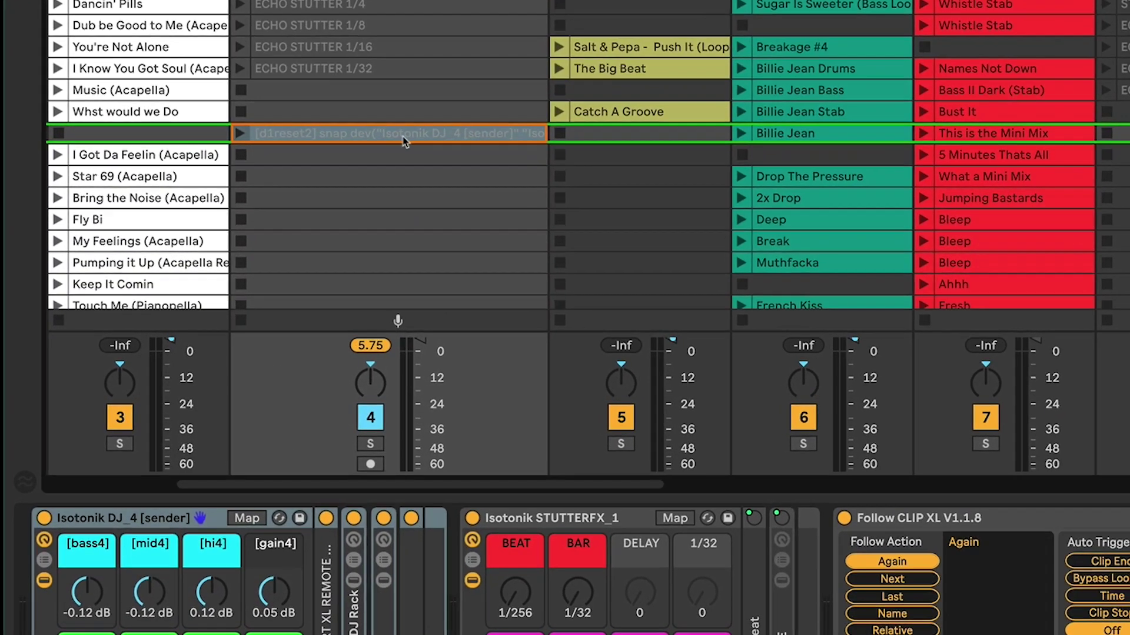
left_click(401, 137)
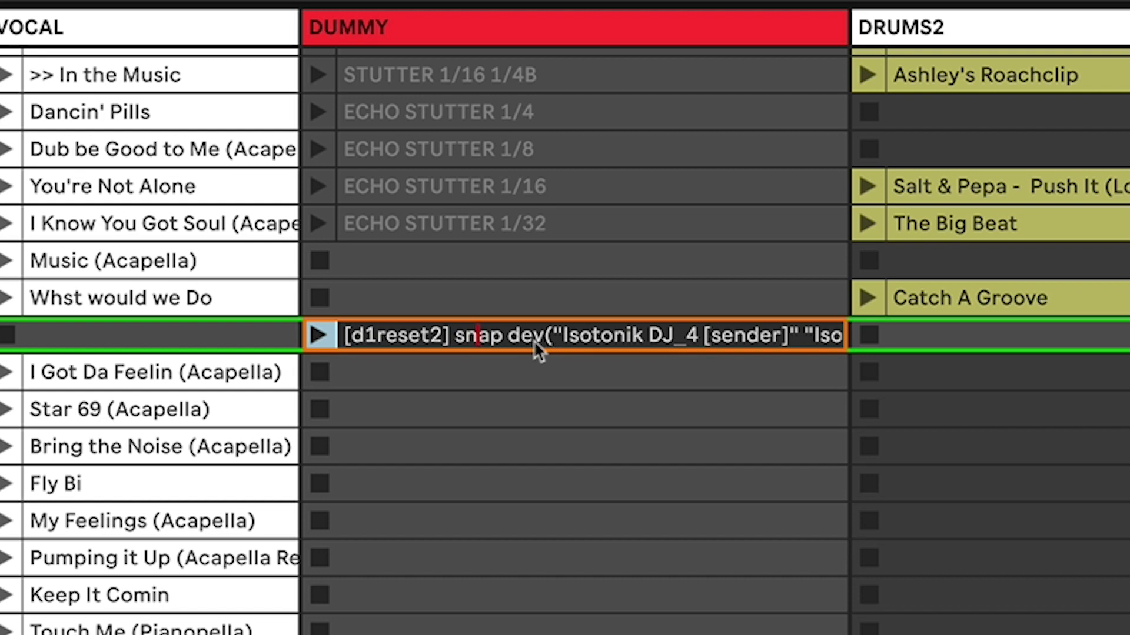
- Read through the [d1reset2] clip's full name, moving the text cursor towards its end
left_click(532, 340)
key("Right")
key("Right")
key("Right")
key("Right")
key("Right")
key("Right")
key("Right")
key("Right")
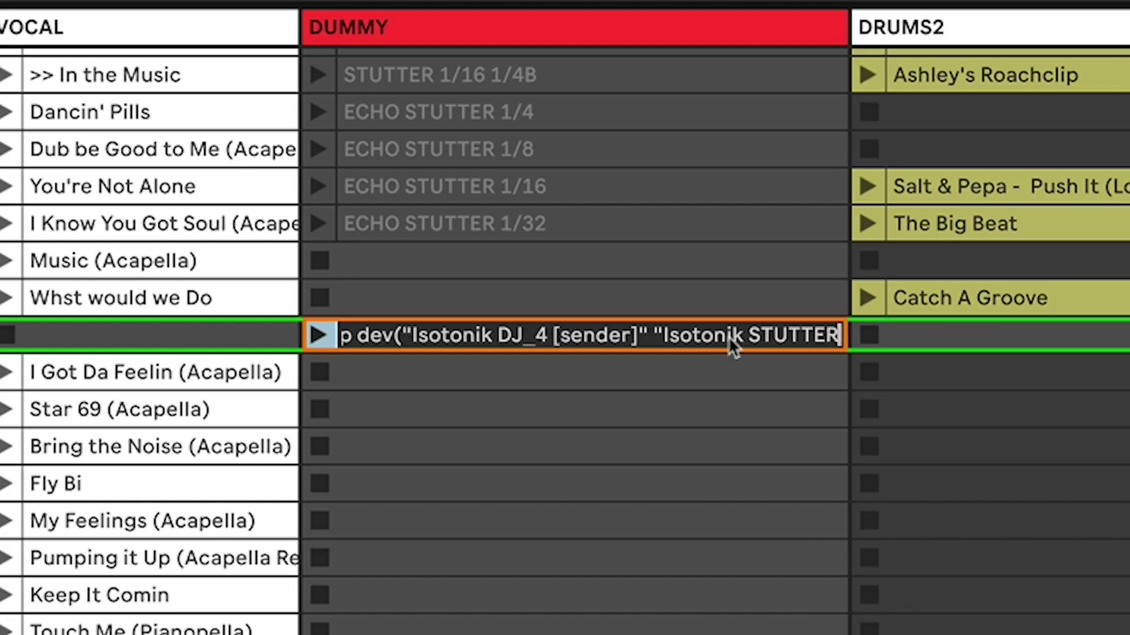
key("Right")
key("Right")
key("Right")
key("Right")
key("Right")
key("Right")
key("Right")
key("Right")
key("Right")
key("Right")
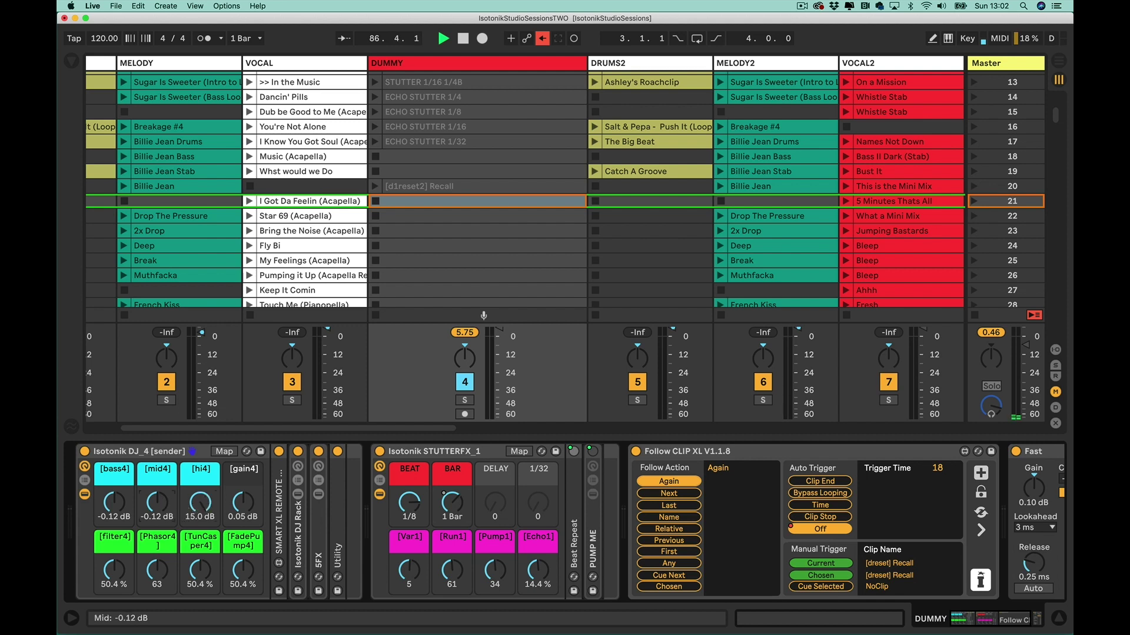
- Launch the [d1reset2] Recall clip on the DUMMY track
left_click(375, 186)
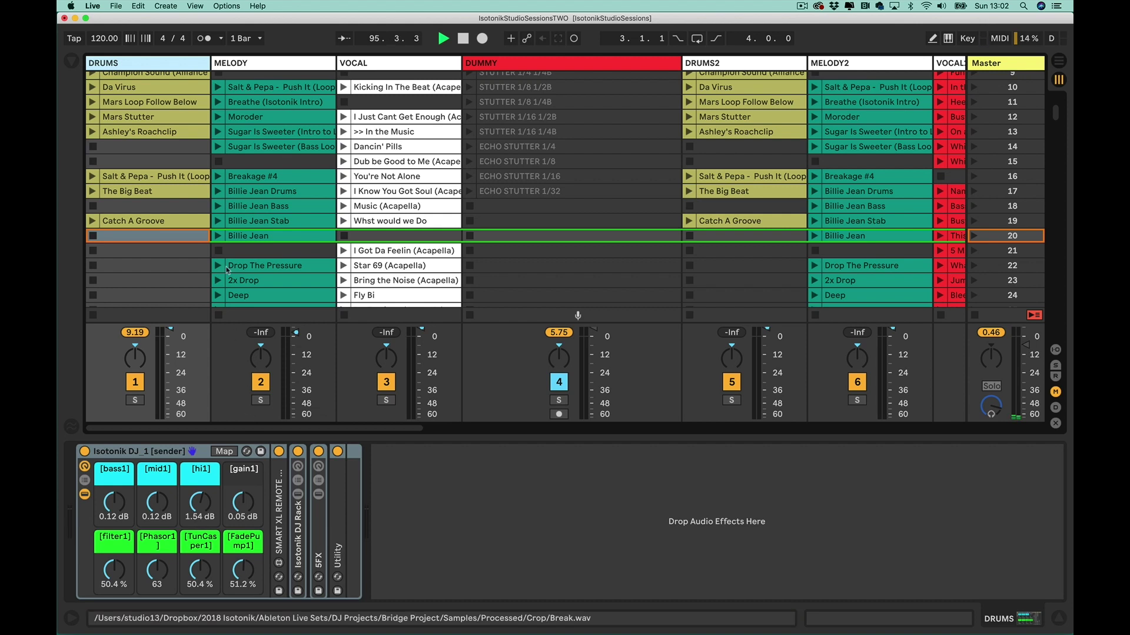
- Save the DRUMS track's Isotonik DJ_1 [sender] rack as the preset Isotonik DJ_1 [sender]-1 and hide the browser
left_click(246, 64)
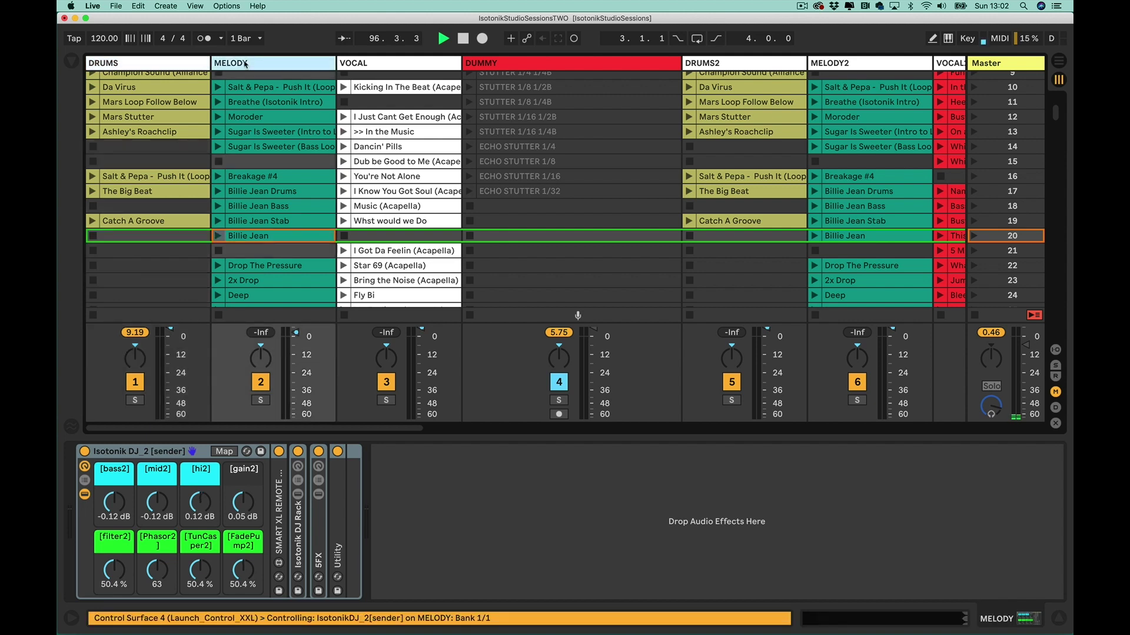
left_click(151, 62)
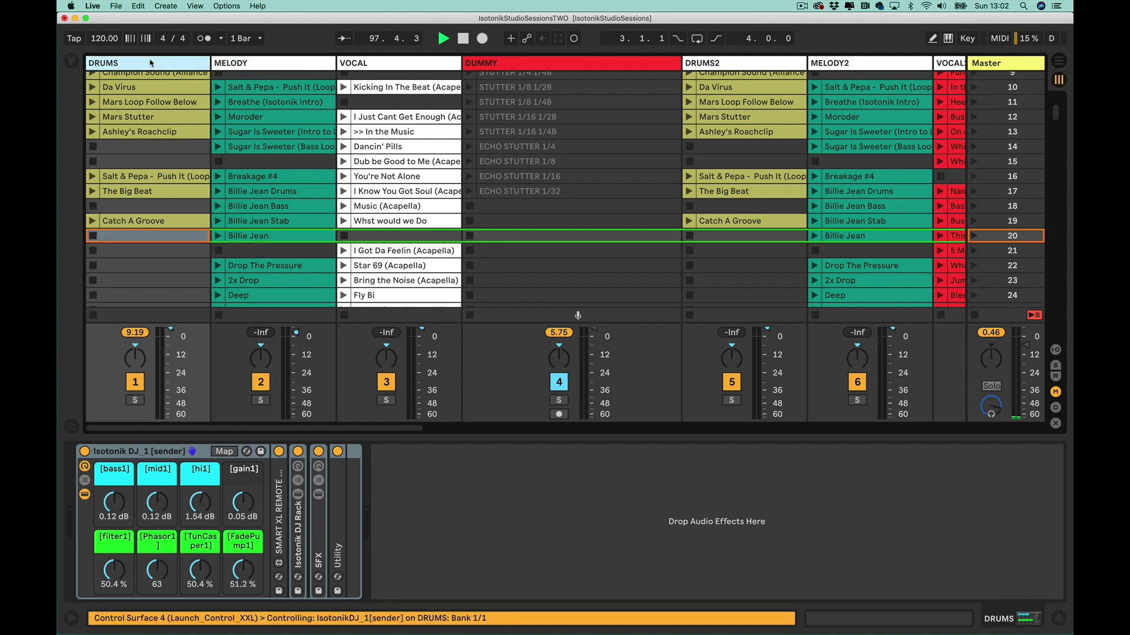
left_click(261, 452)
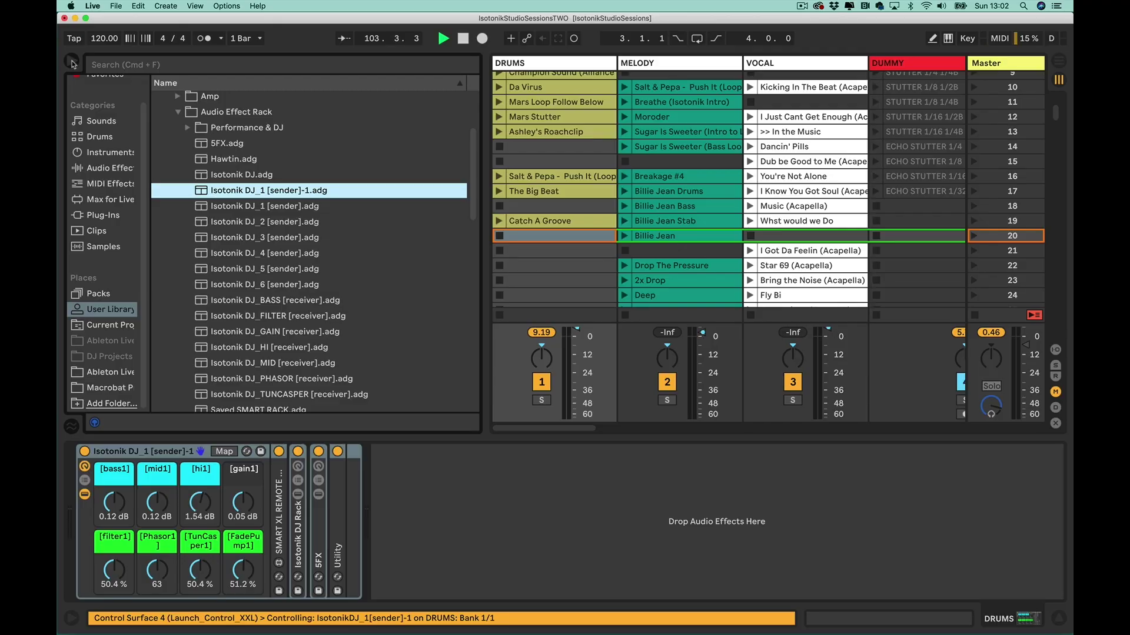
left_click(72, 63)
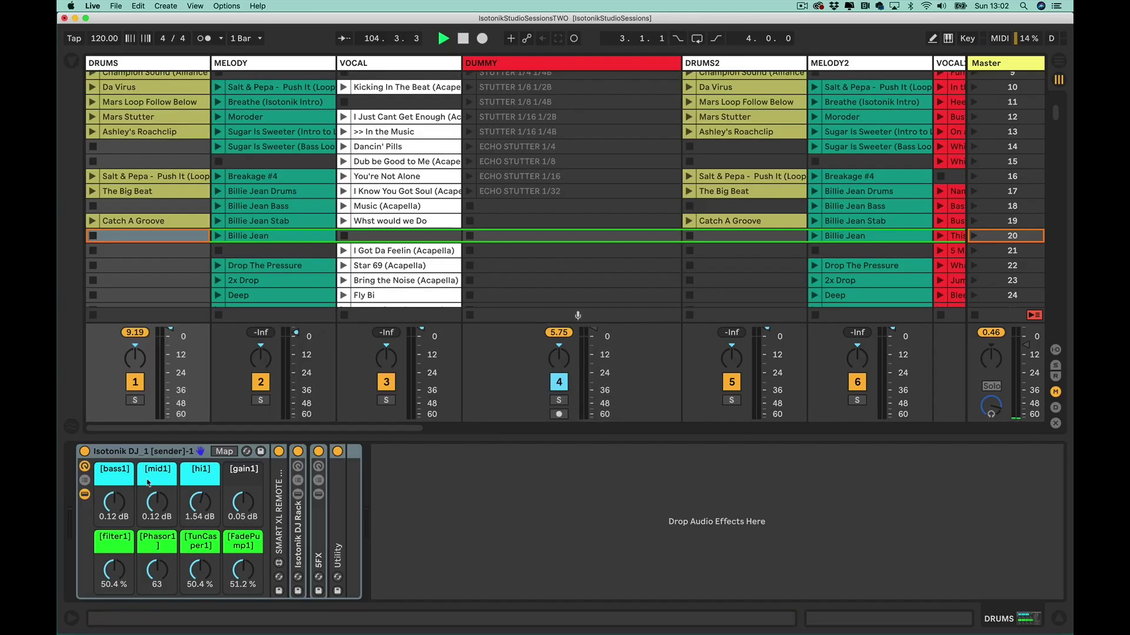
- Unfold Isotonik DJ Rack, 5FX and Utility on the DRUMS track and check the sender rack's macro mappings
left_click(85, 481)
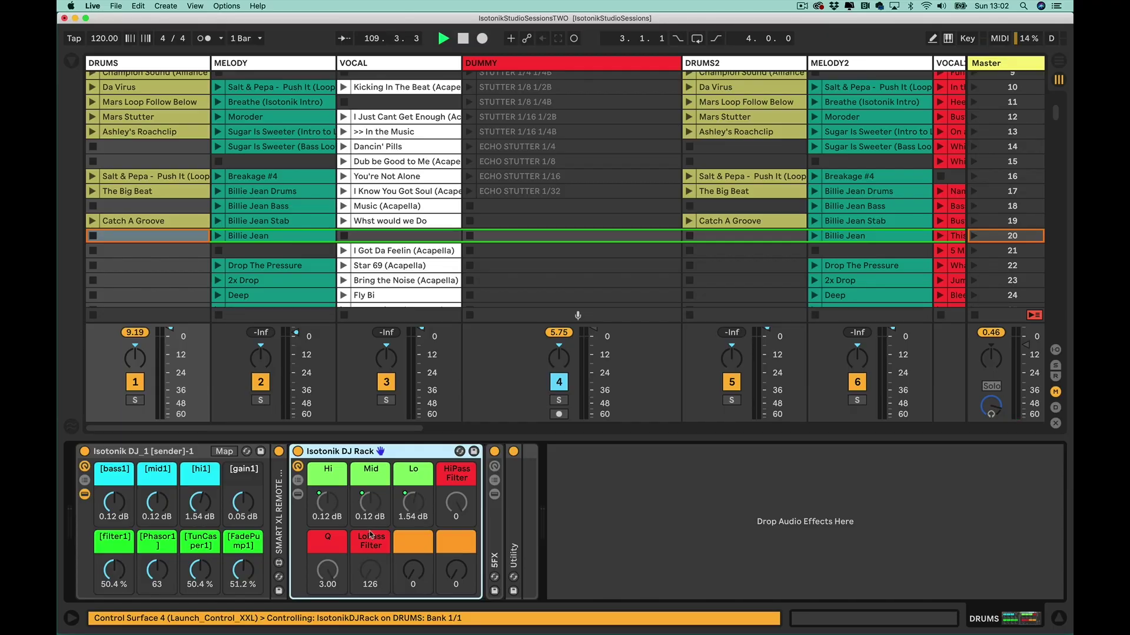
double_click(494, 526)
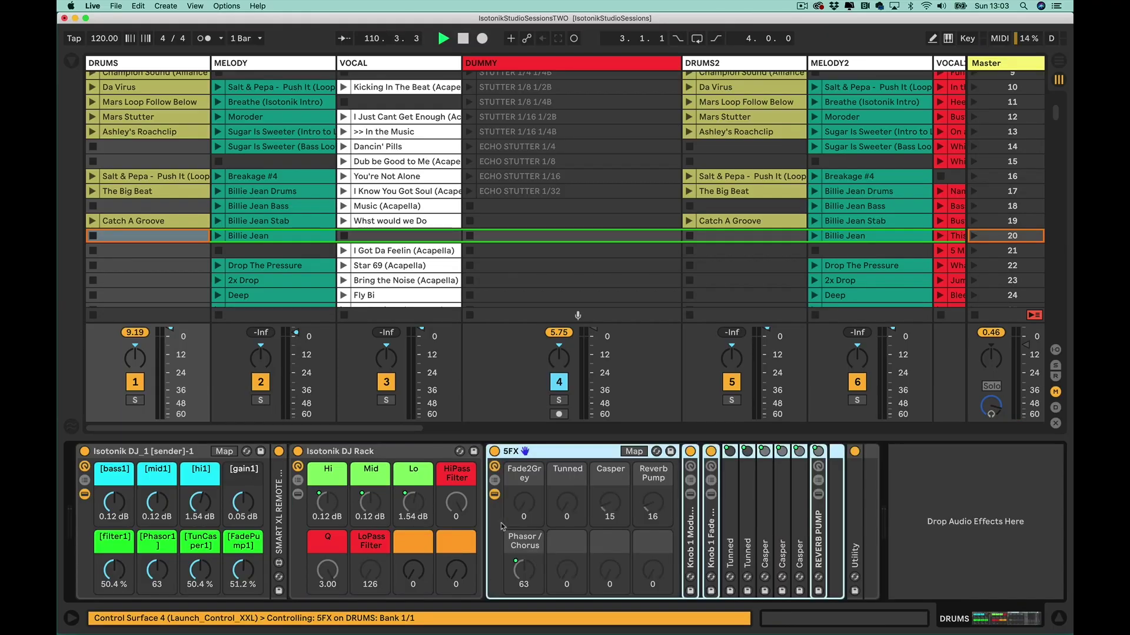
double_click(860, 523)
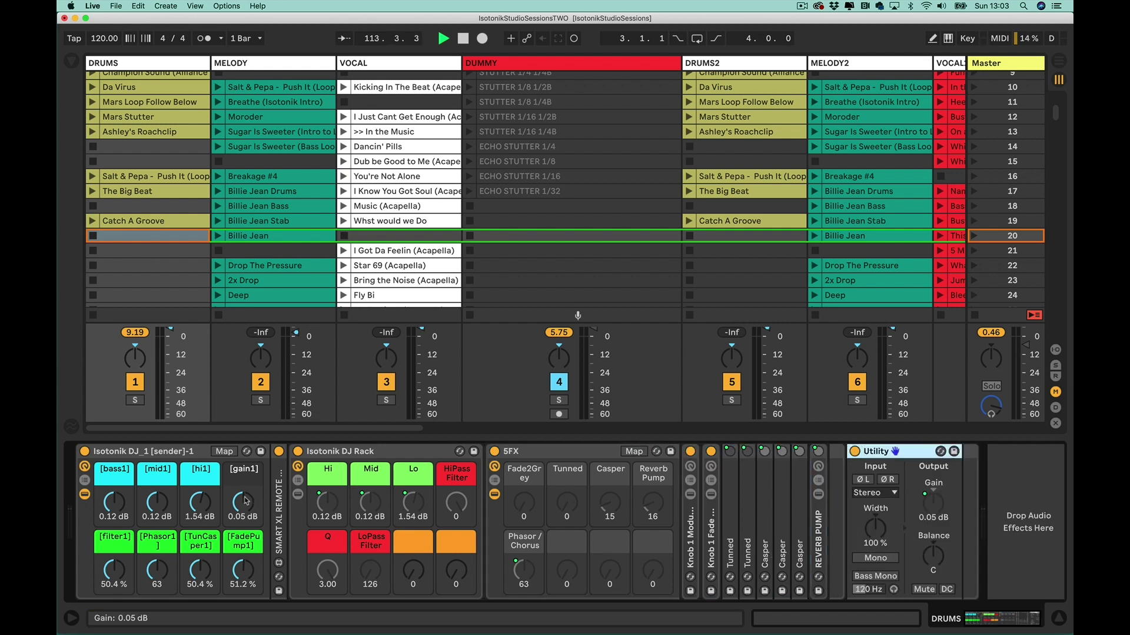
left_click(229, 452)
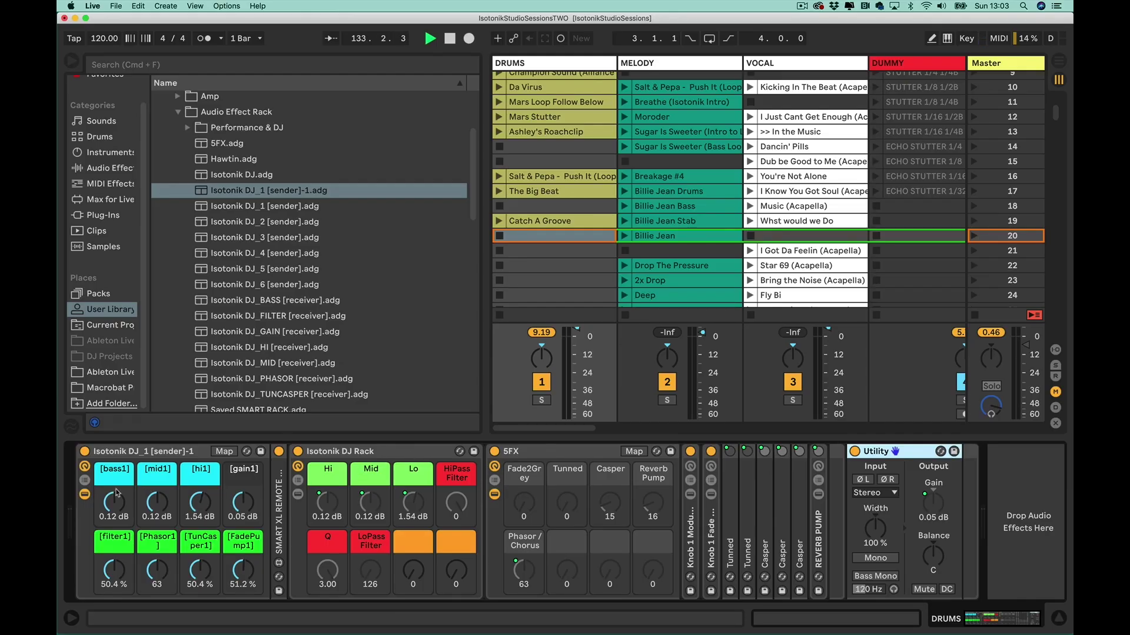
- Show the Isotonik DJ Rack's chain list and devices to view the EQ Eight inside its EQ chain
left_click(298, 480)
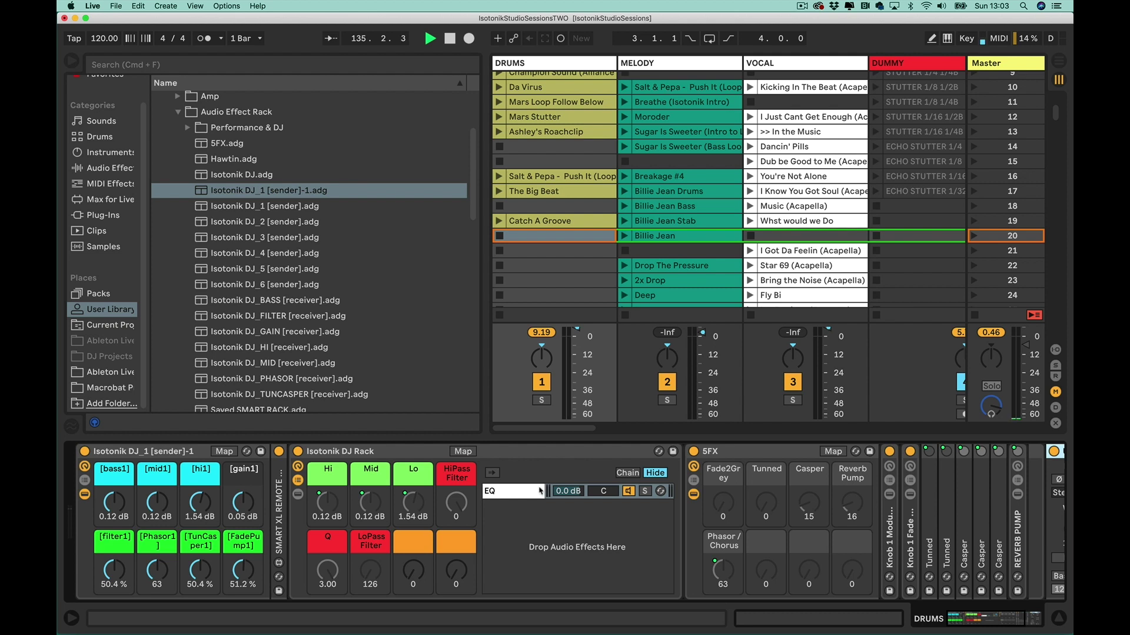
left_click(299, 495)
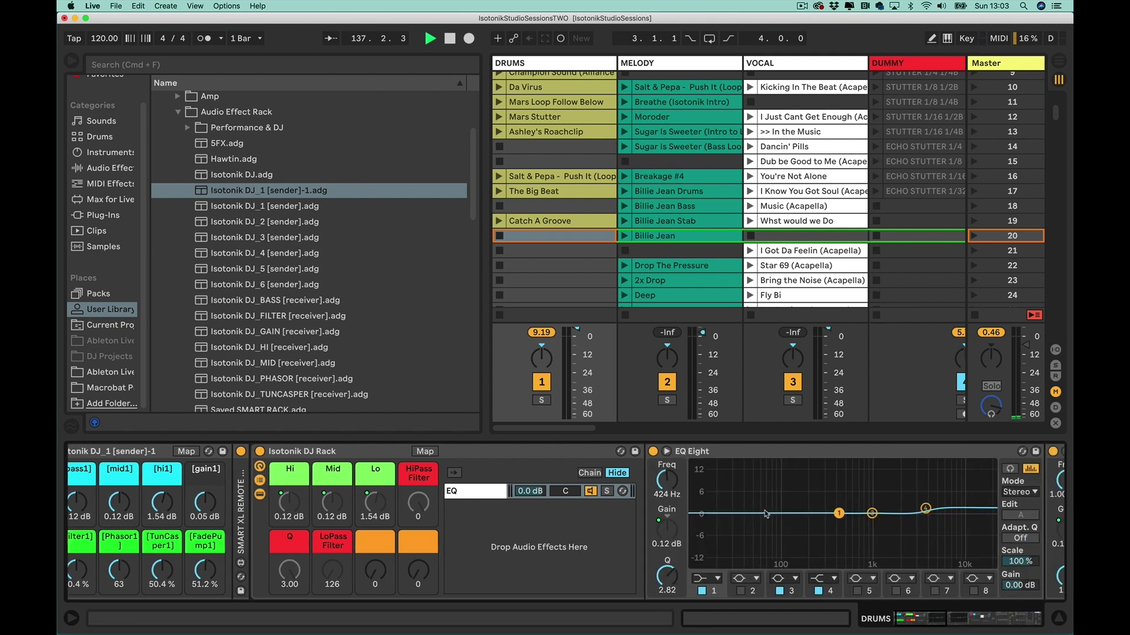
scroll(765, 514, "right", 2)
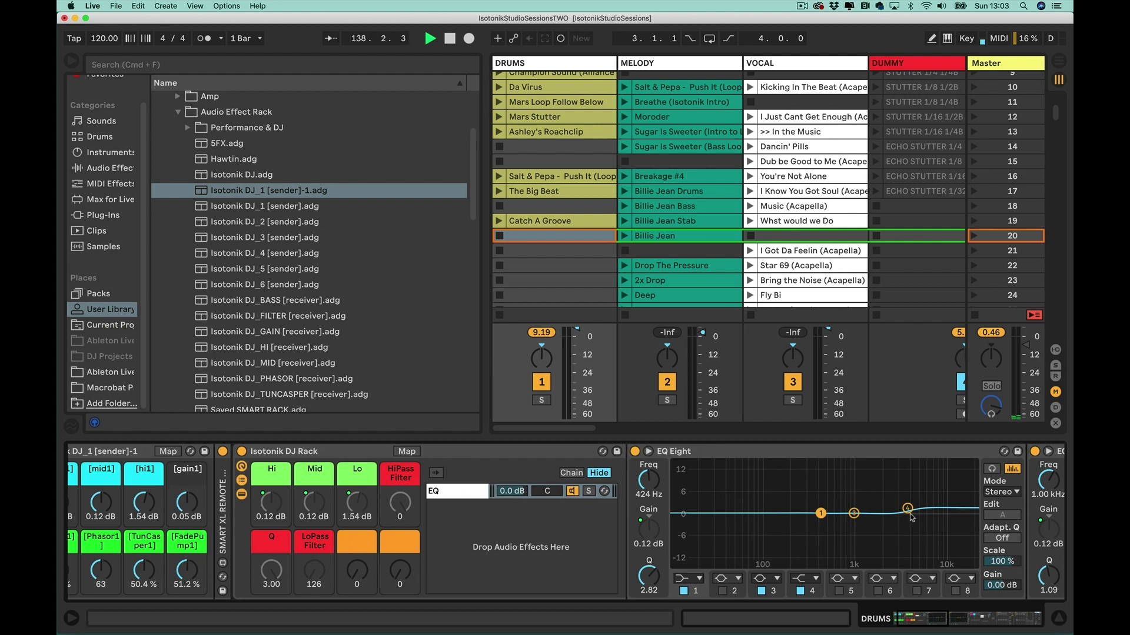
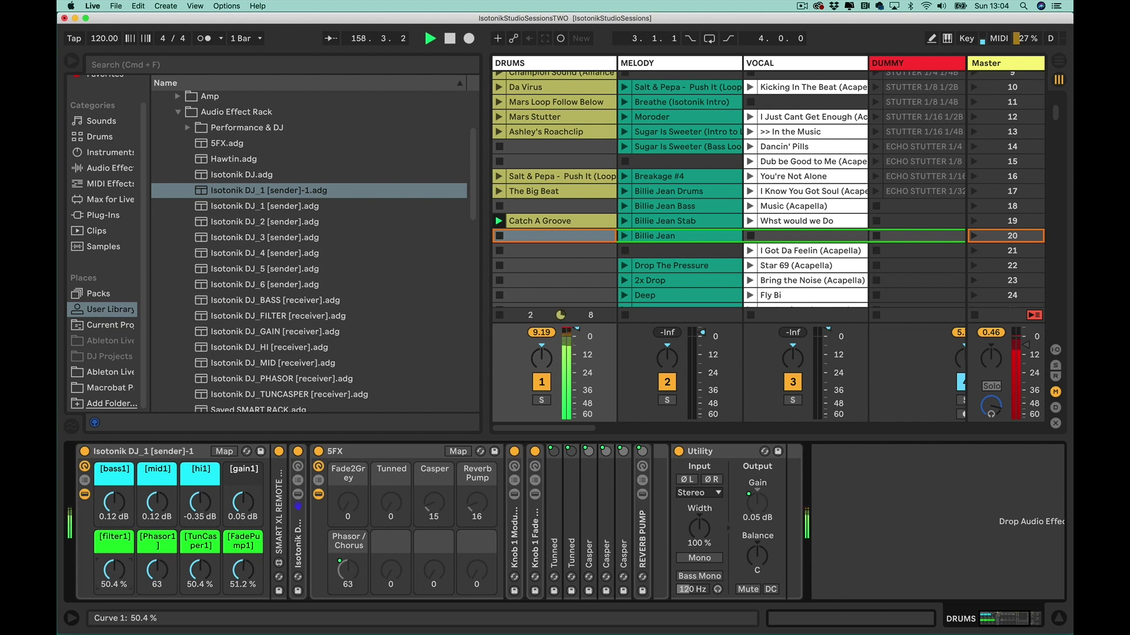
- Sweep the [filter1] macro of the Isotonik DJ_1 [sender]-1 rack while Catch A Groove plays
left_click_drag(115, 570, 114, 560)
left_click_drag(114, 570, 114, 559)
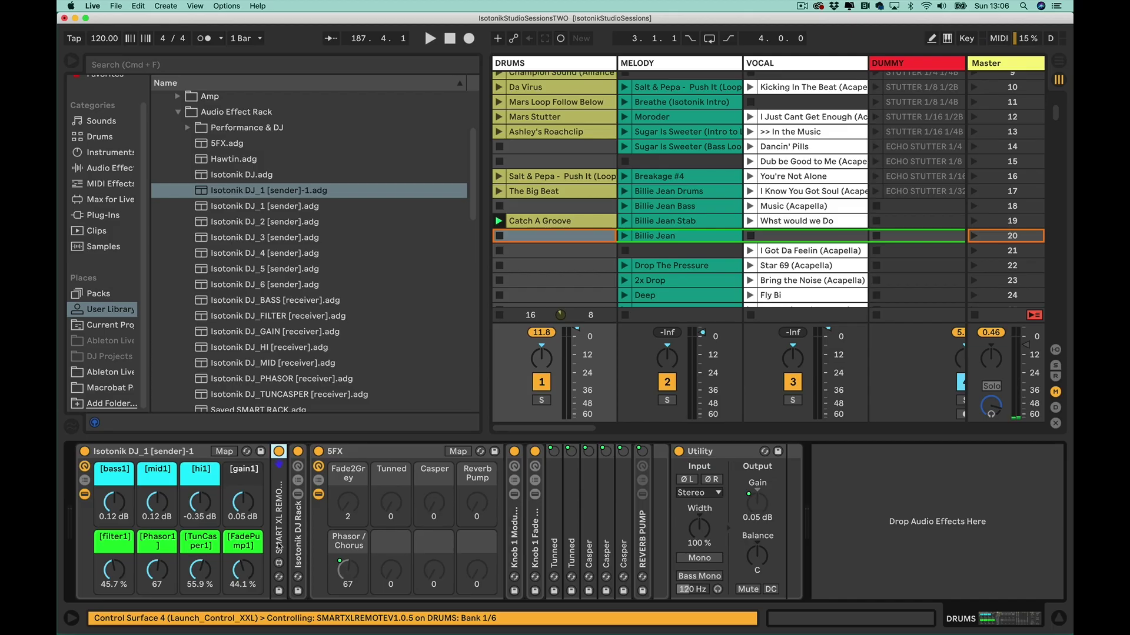
- Open the curve window of SMART XL REMOTE V1.0.5 and, with the browser hidden, move it clear of the devices
double_click(280, 548)
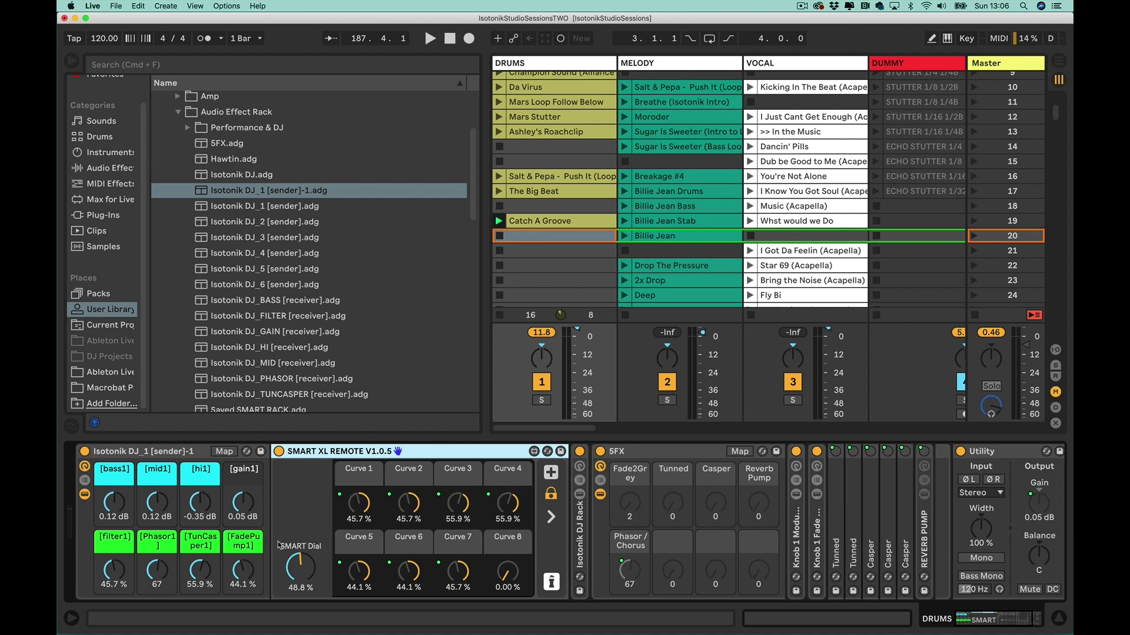
left_click(550, 473)
left_click(551, 474)
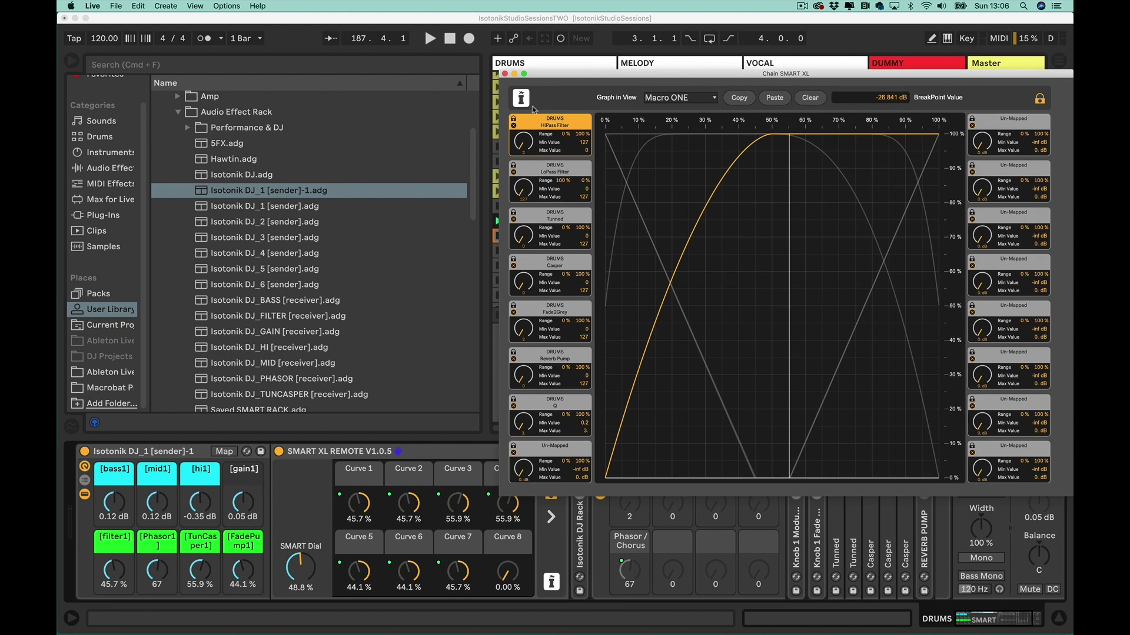
left_click(72, 62)
left_click_drag(608, 81, 363, 7)
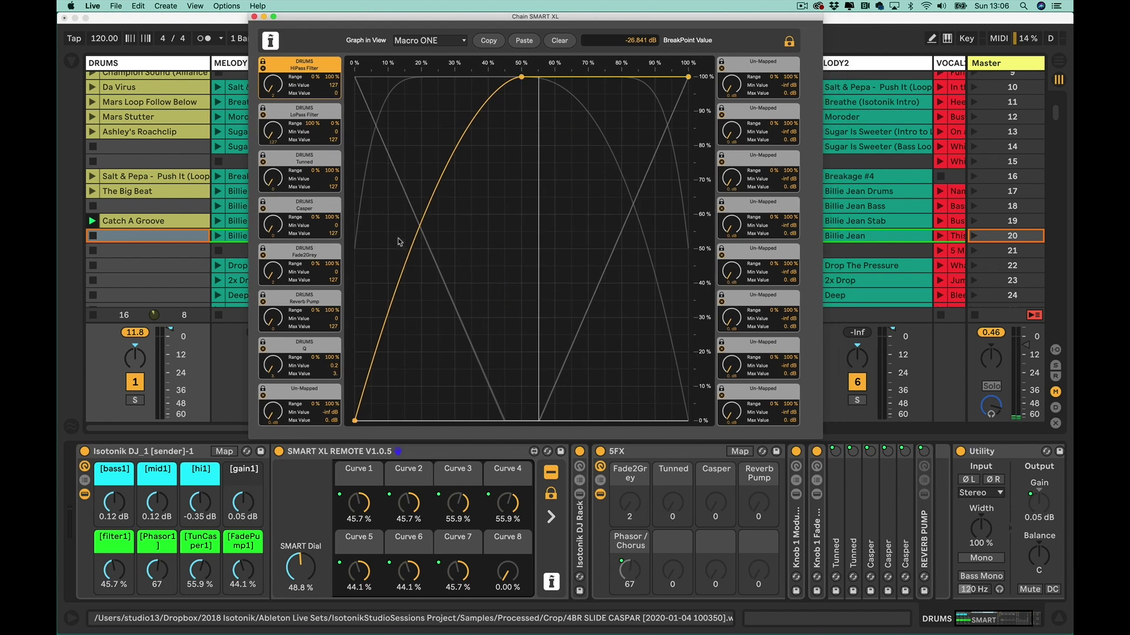